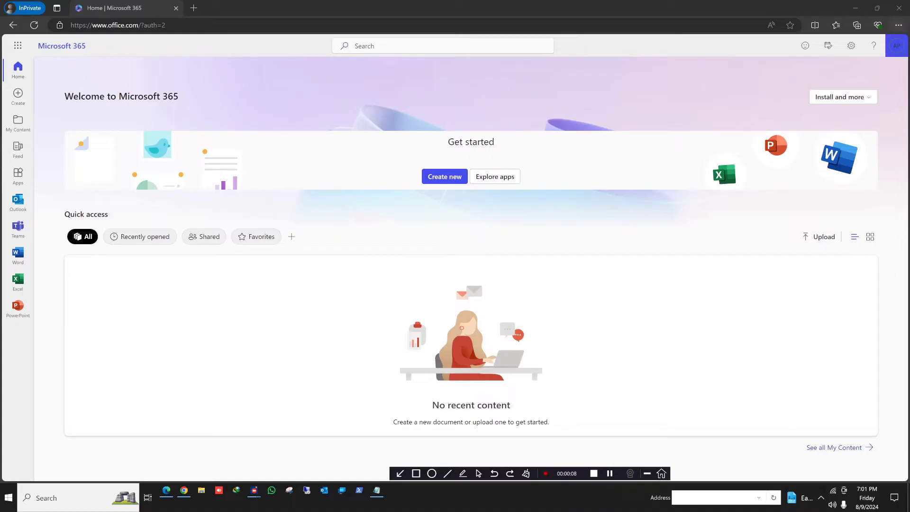
# Open the signed-in account's details and go to its Security info page.
pyautogui.click(897, 45)
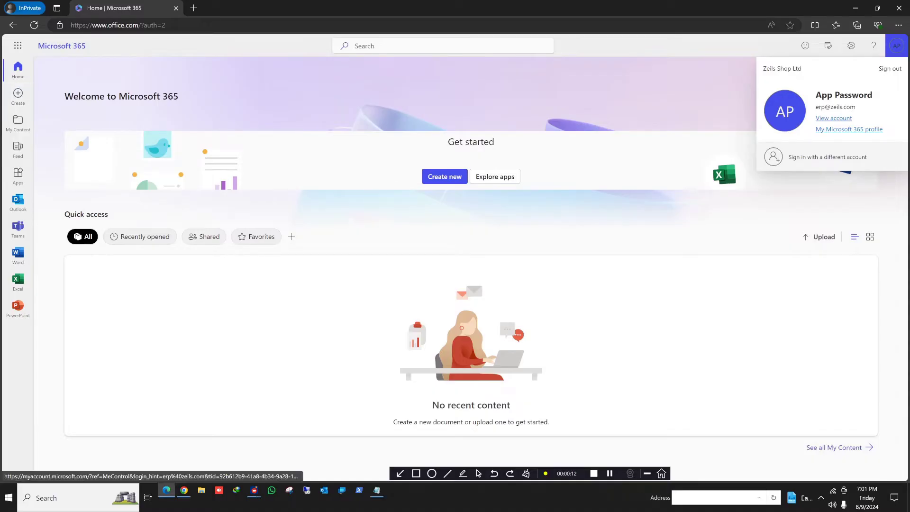
pyautogui.click(833, 118)
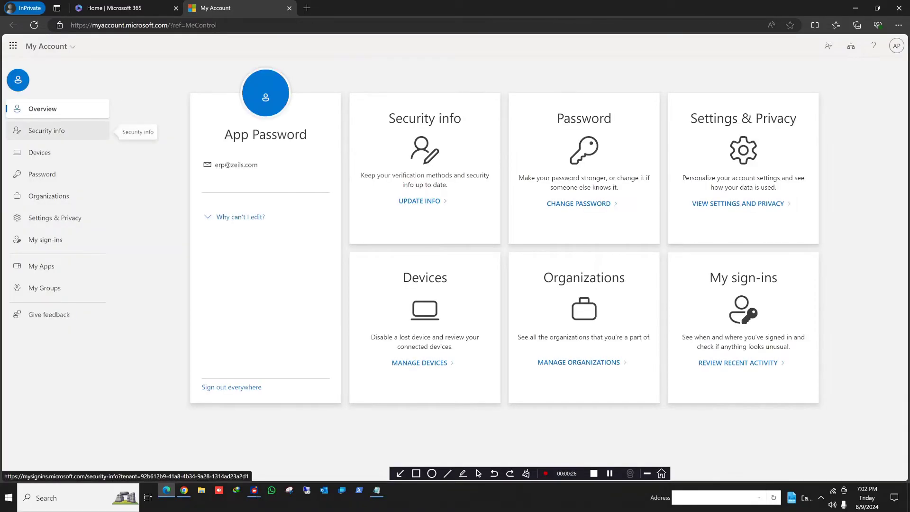
pyautogui.click(46, 130)
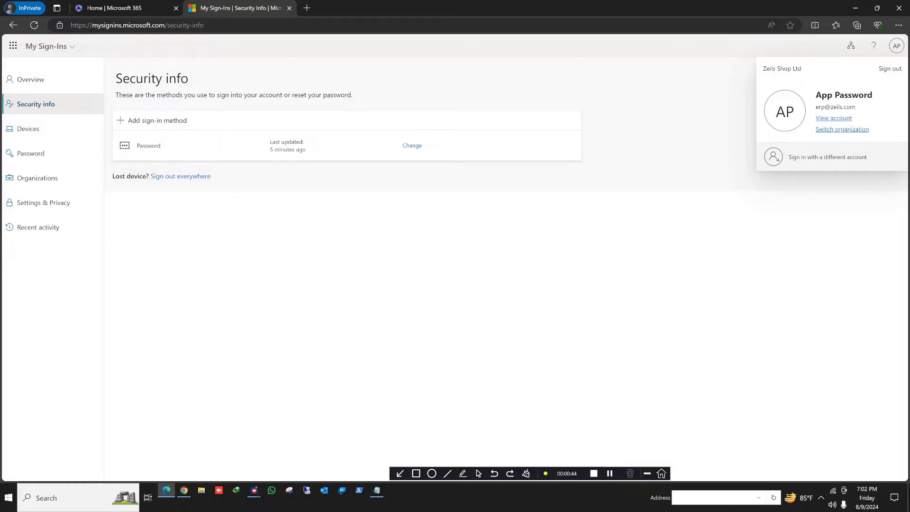
pyautogui.press('Escape')
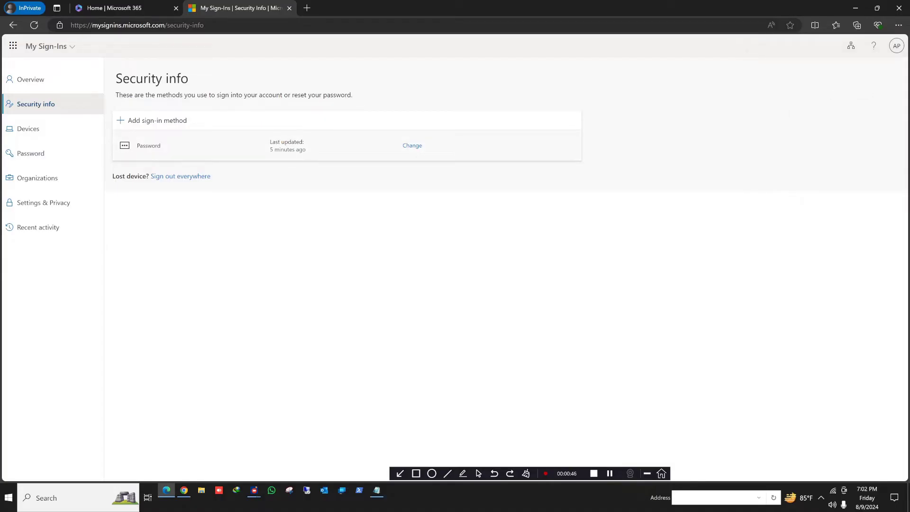
# Review which sign-in methods can be added to the account, then close the list without adding one.
pyautogui.click(156, 120)
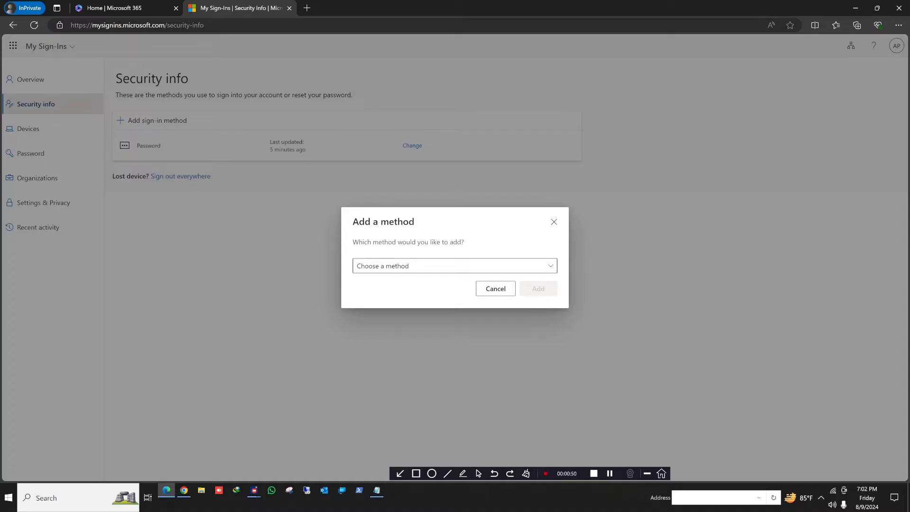
pyautogui.click(454, 266)
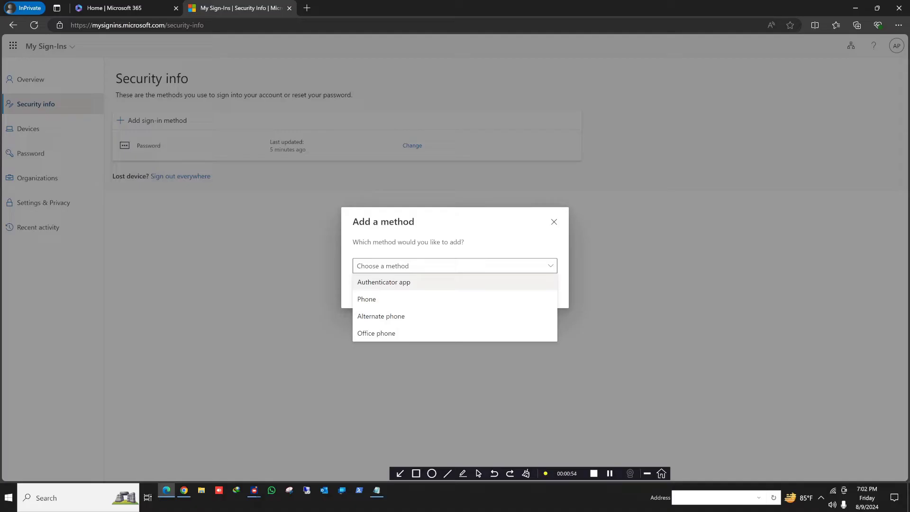
pyautogui.press('Down')
pyautogui.press('Down')
pyautogui.press('Down')
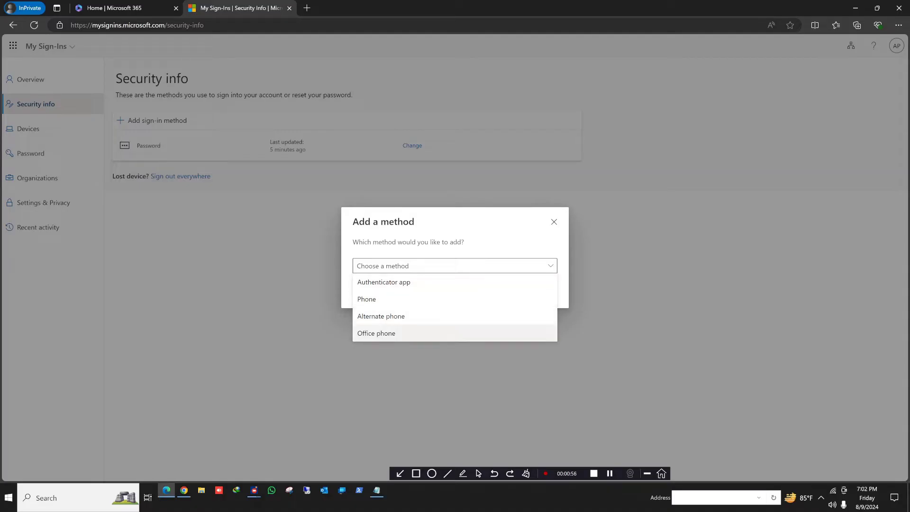
pyautogui.press('Down')
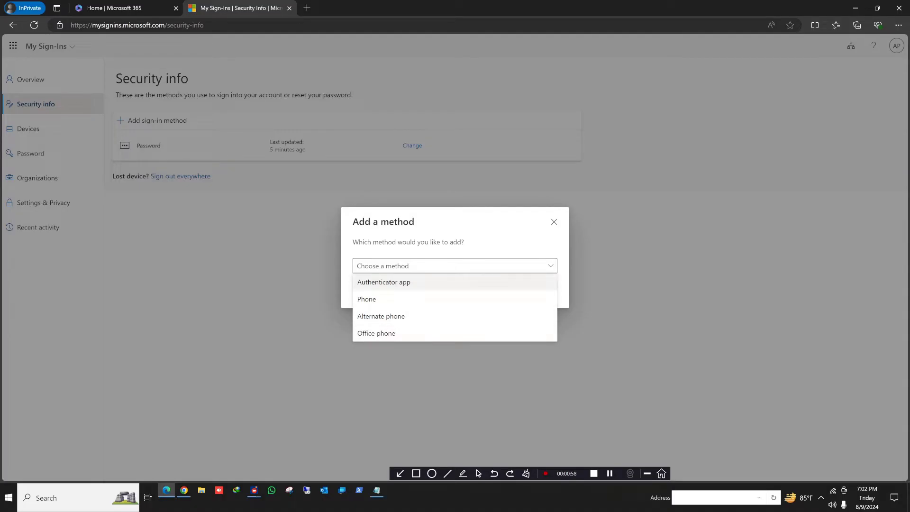
pyautogui.press('Up')
pyautogui.press('Up')
pyautogui.press('Up')
pyautogui.press('Up')
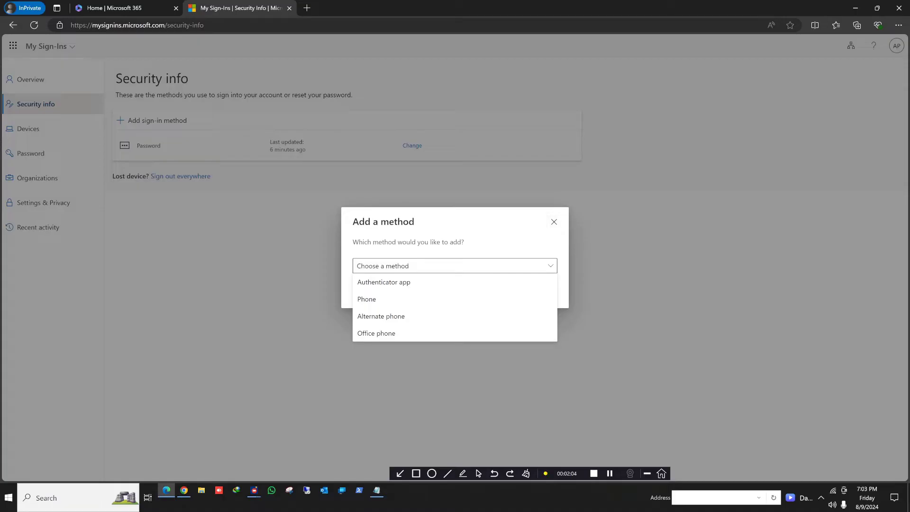
pyautogui.click(554, 222)
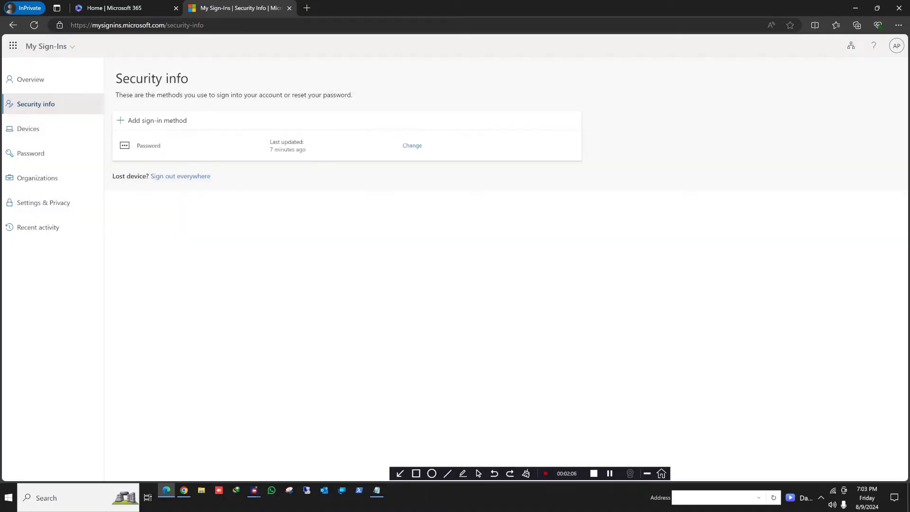
# Switch to the Microsoft 365 admin center in Chrome and enable multi-factor authentication for the App Password user.
pyautogui.click(184, 490)
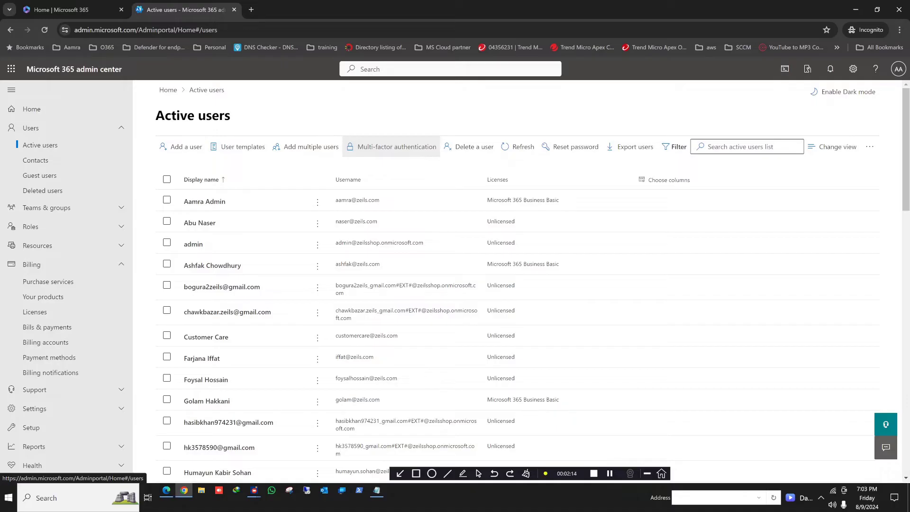
pyautogui.click(397, 146)
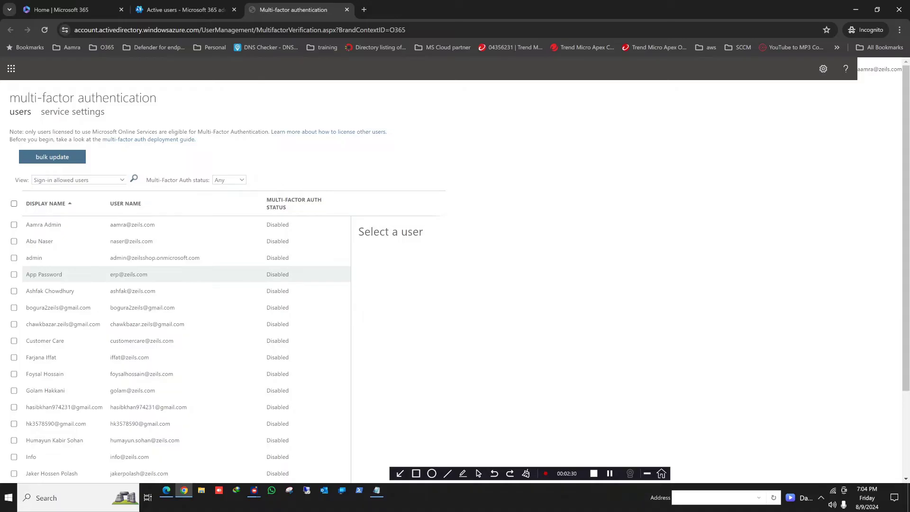
pyautogui.click(14, 274)
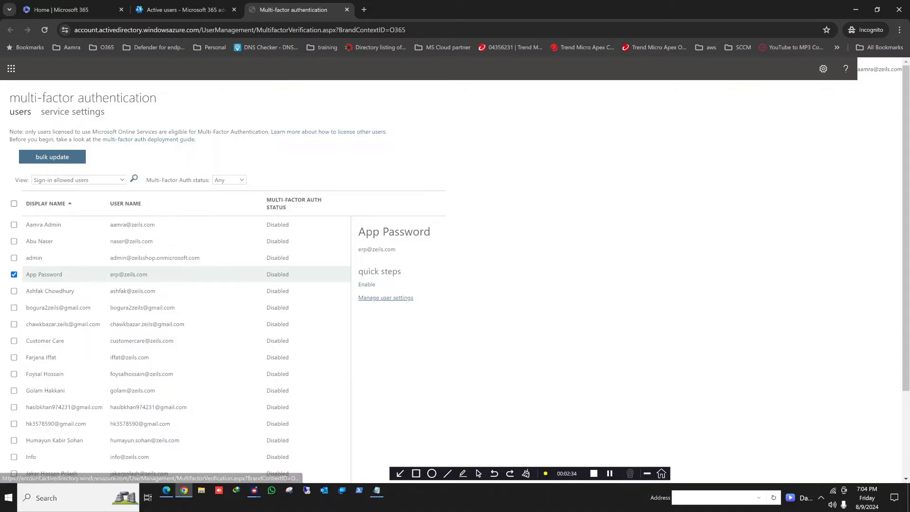
pyautogui.click(367, 284)
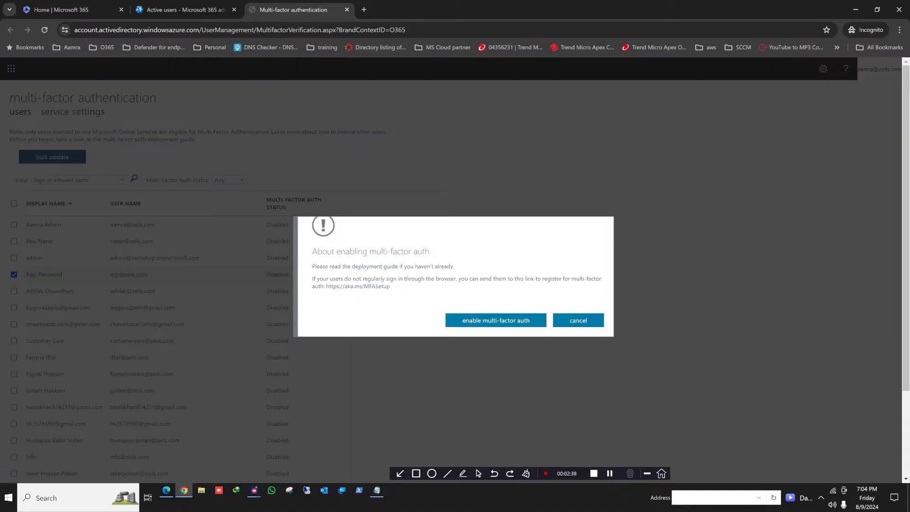
pyautogui.click(496, 320)
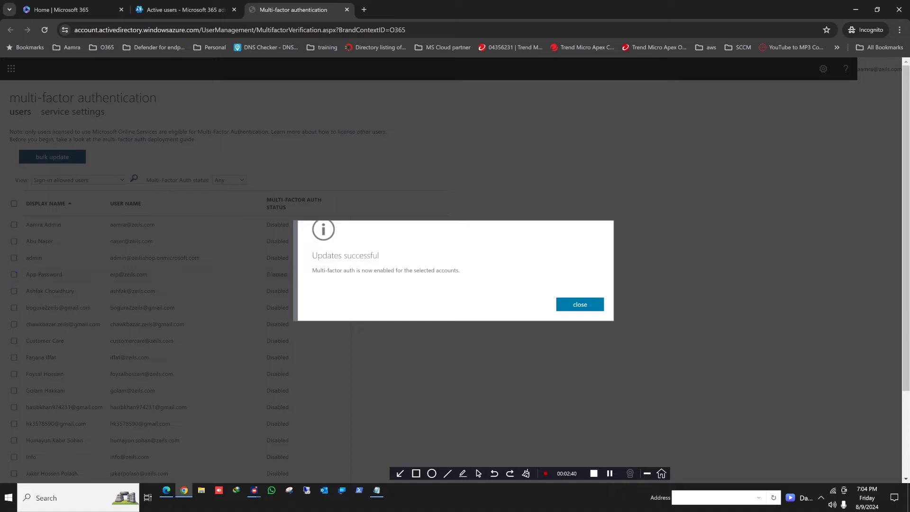
pyautogui.click(580, 304)
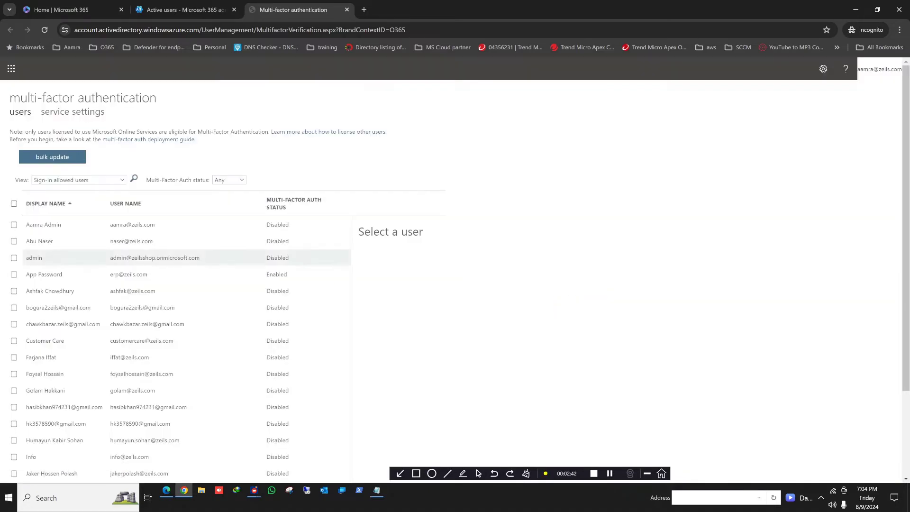
# Enforce multi-factor authentication for the App Password user.
pyautogui.click(71, 274)
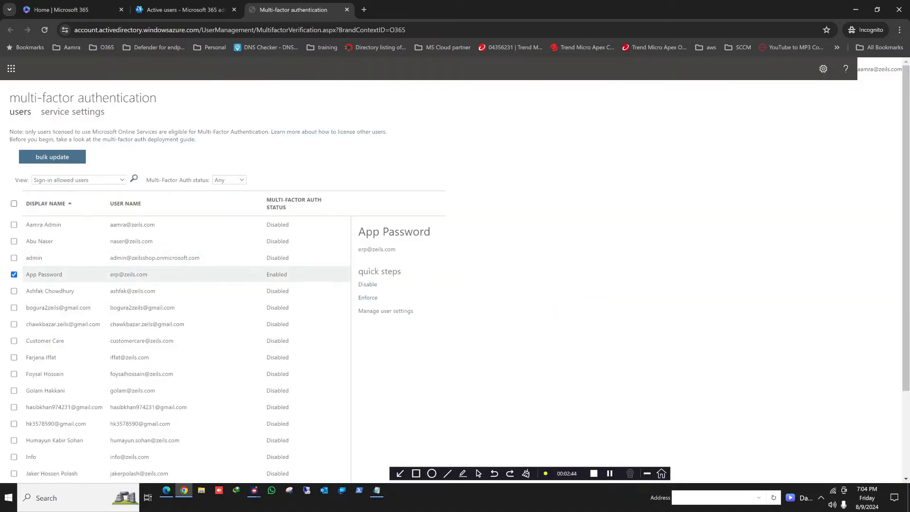
pyautogui.click(368, 297)
pyautogui.click(495, 320)
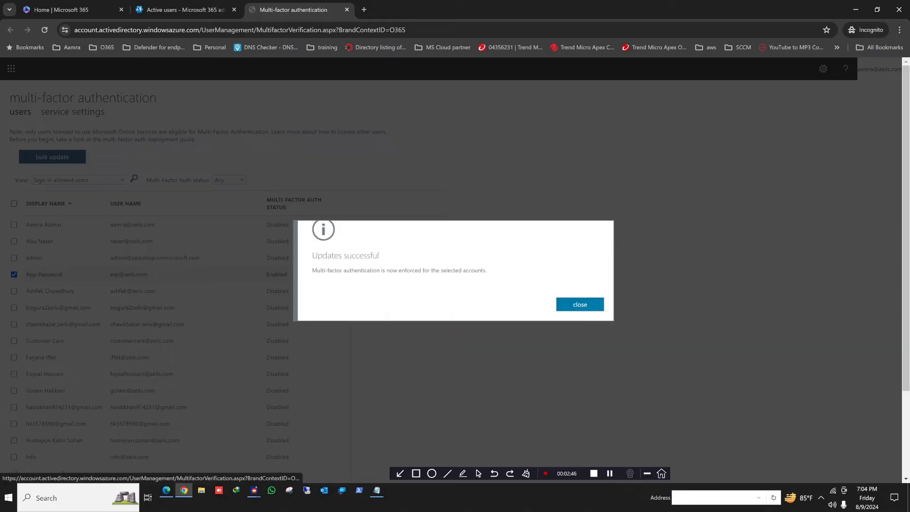
pyautogui.click(580, 305)
# Look at the App Password user's manageable settings without changing them, and view the multi-factor authentication service settings.
pyautogui.click(214, 274)
pyautogui.click(389, 298)
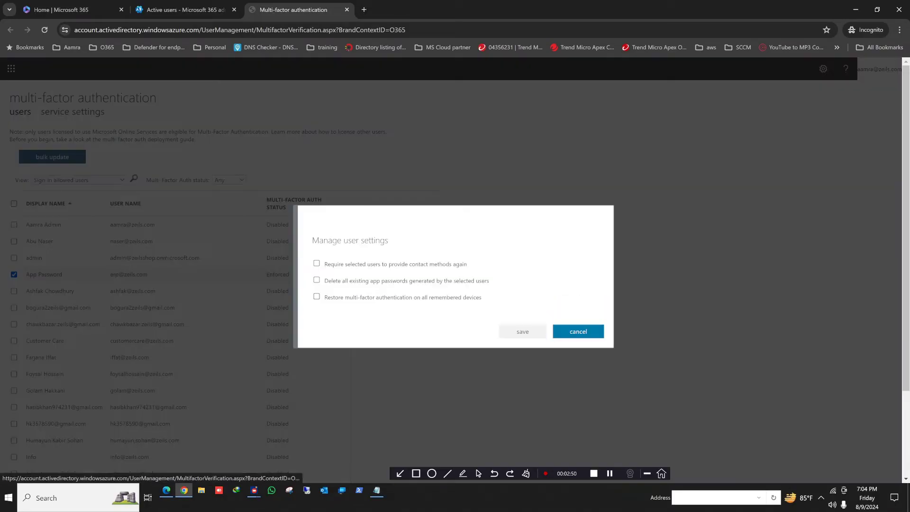
pyautogui.press('Escape')
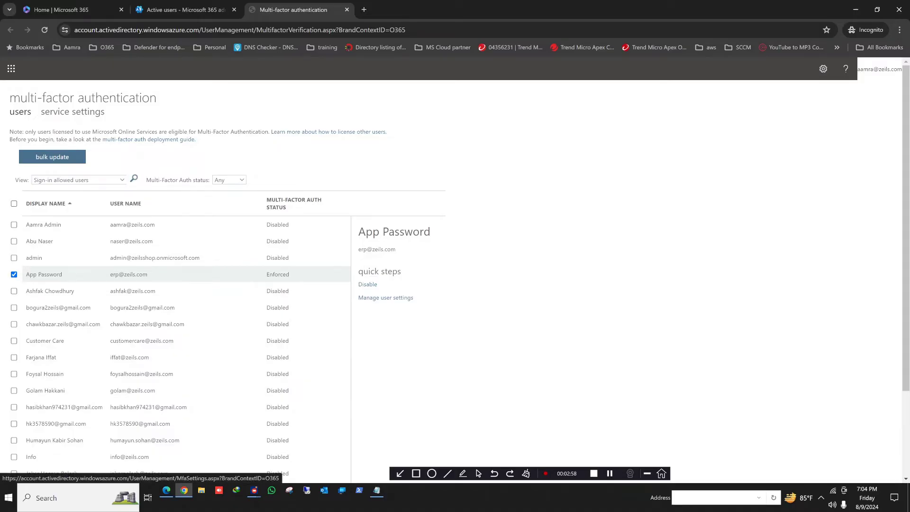
pyautogui.click(73, 111)
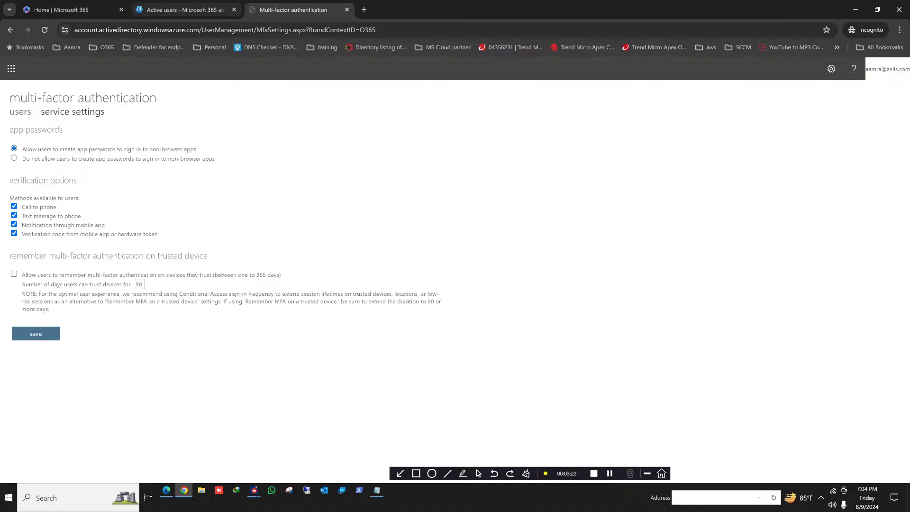
# From the Microsoft 365 admin center, open the Identity (Microsoft Entra) admin center and show the tenant's properties.
pyautogui.click(185, 10)
pyautogui.scroll(-1, 35, 290)
pyautogui.scroll(-1, 66, 290)
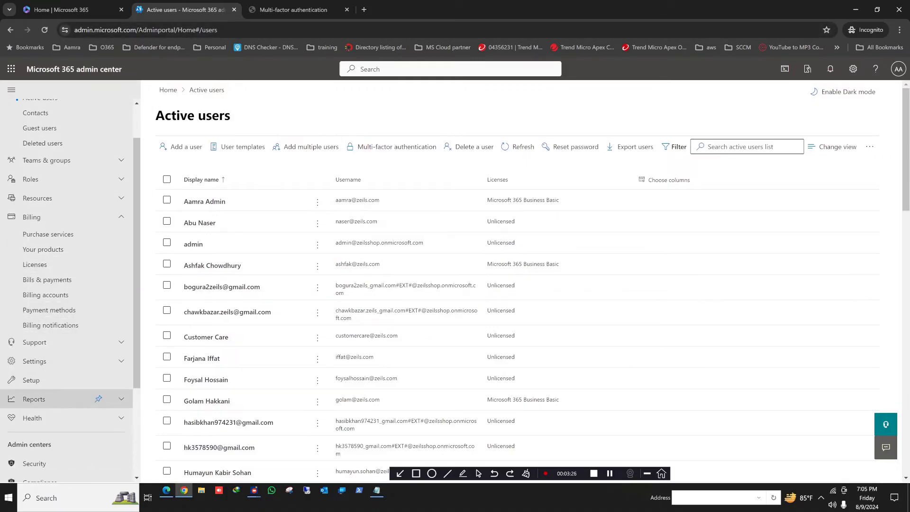
pyautogui.scroll(-5, 66, 398)
pyautogui.click(34, 370)
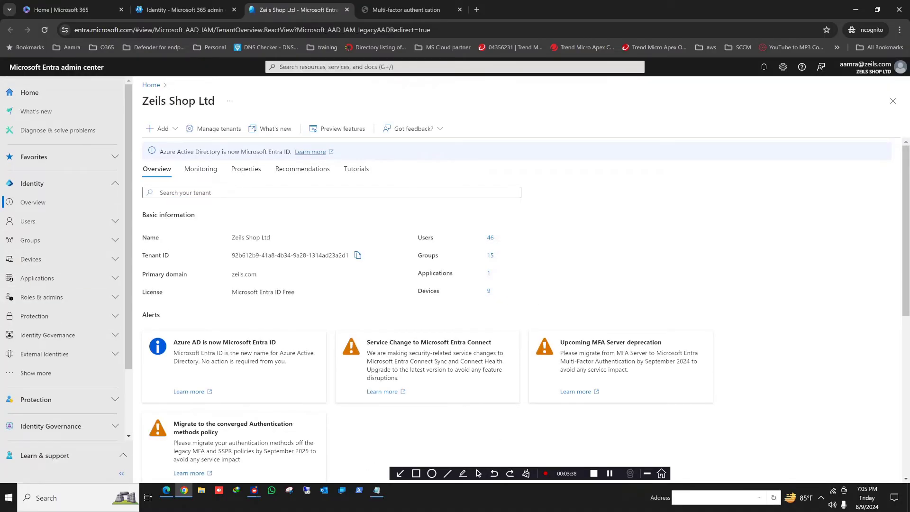
pyautogui.click(245, 169)
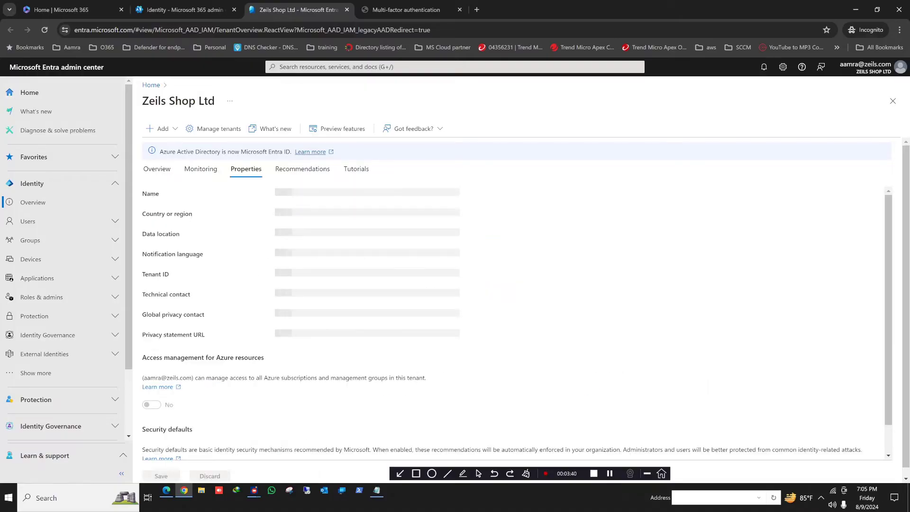
# Set the tenant's security defaults to Enabled (recommended) and save the change.
pyautogui.scroll(-1, 516, 322)
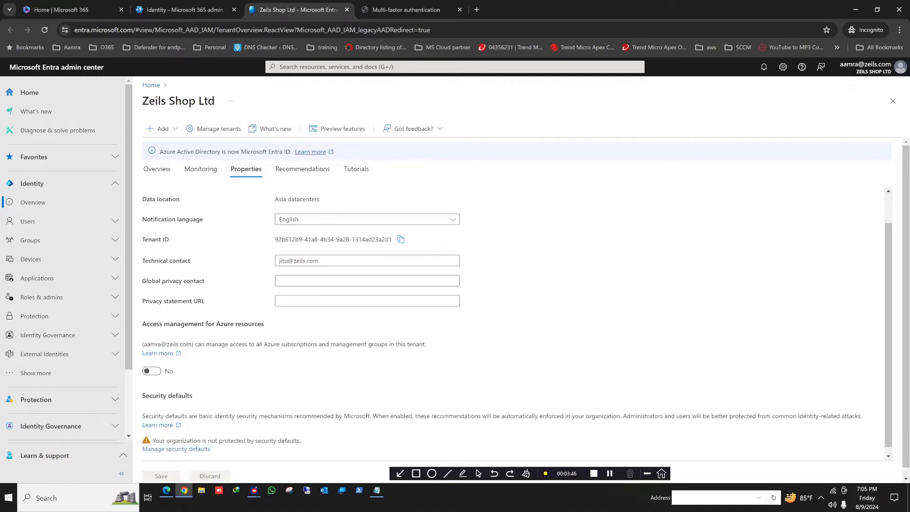
pyautogui.scroll(-1, 175, 443)
pyautogui.click(176, 442)
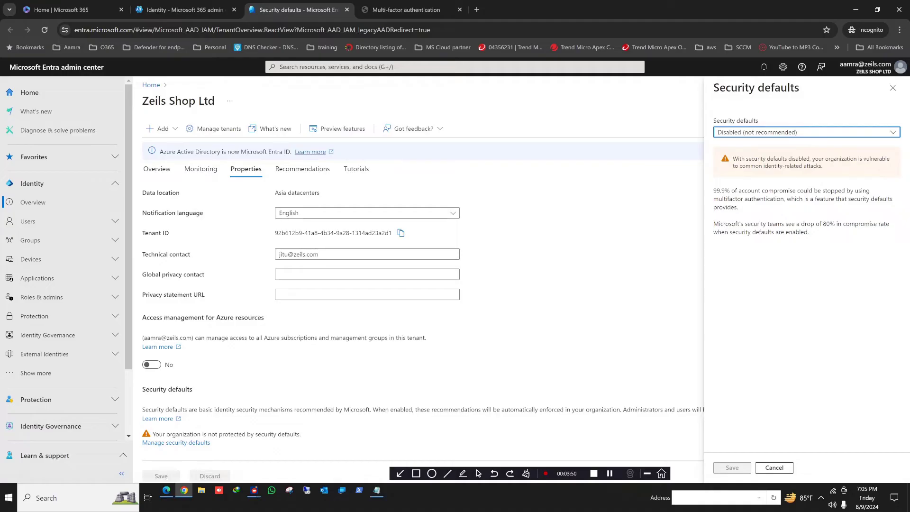
pyautogui.click(806, 132)
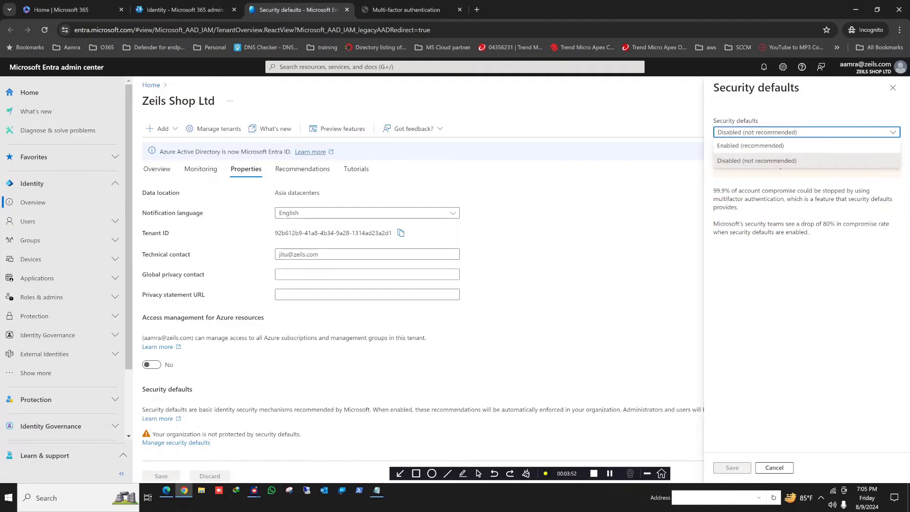
pyautogui.click(751, 146)
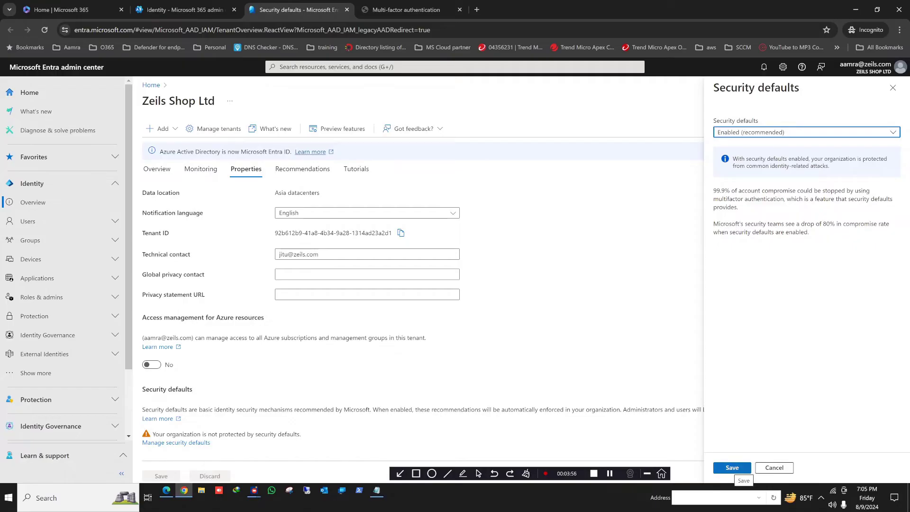
pyautogui.click(732, 468)
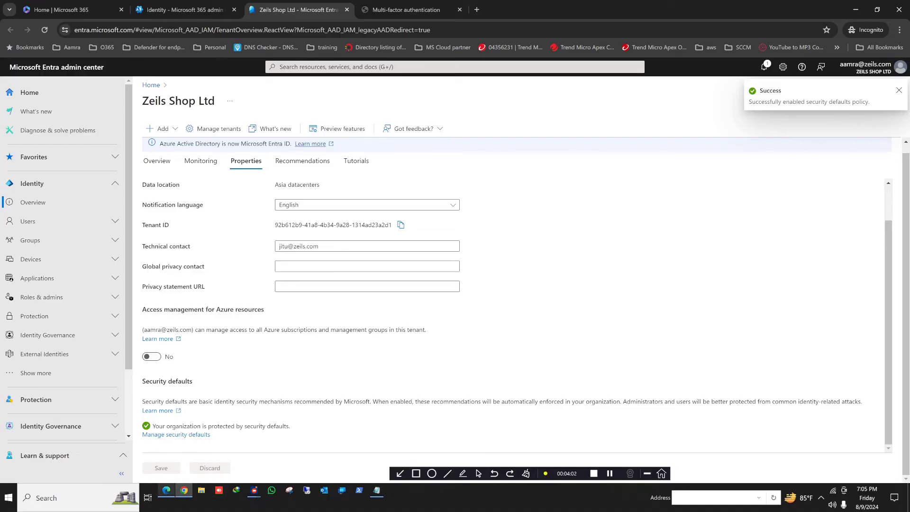
# Switch back to the user's Security info page in Edge, sign in again, and advance the Microsoft Authenticator setup to the QR code.
pyautogui.moveTo(165, 492)
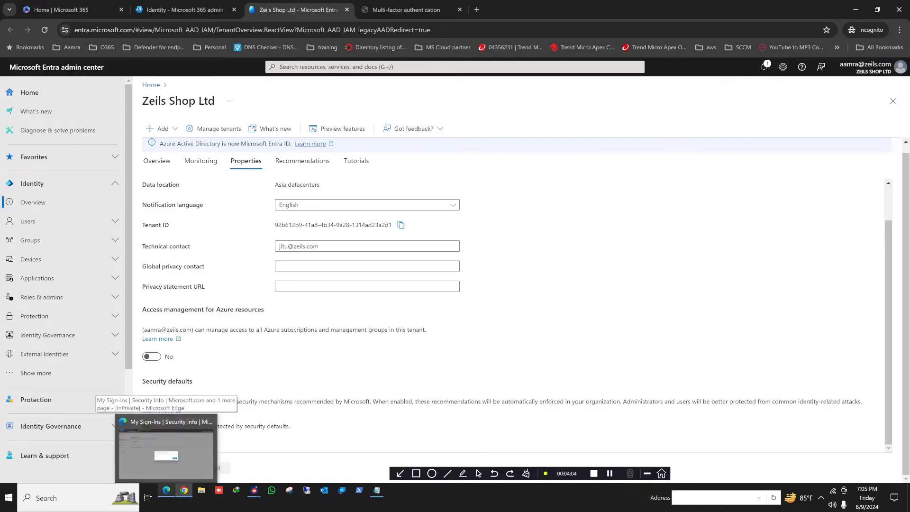
pyautogui.click(166, 452)
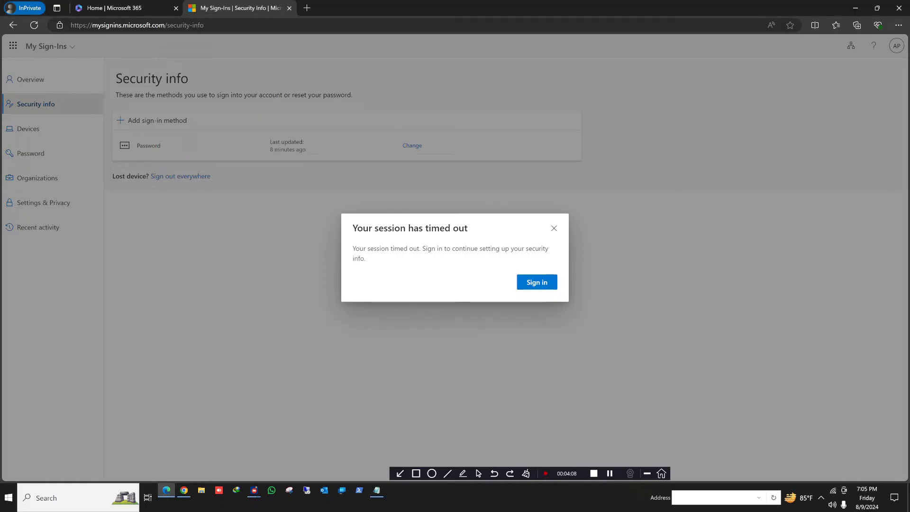
pyautogui.press('Return')
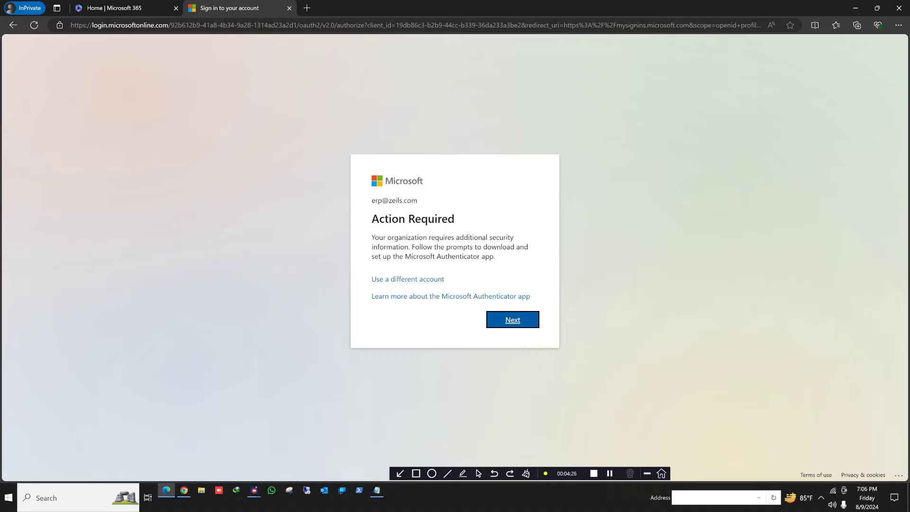
pyautogui.press('Return')
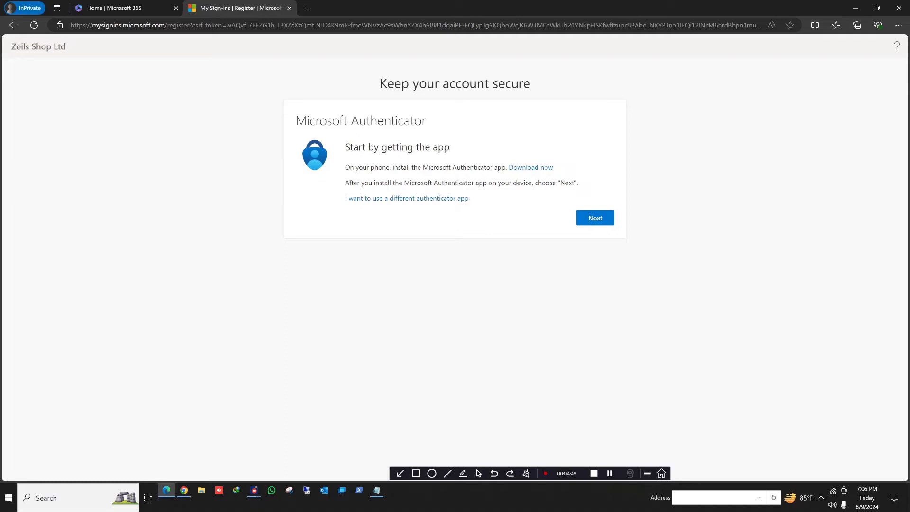
pyautogui.press('Return')
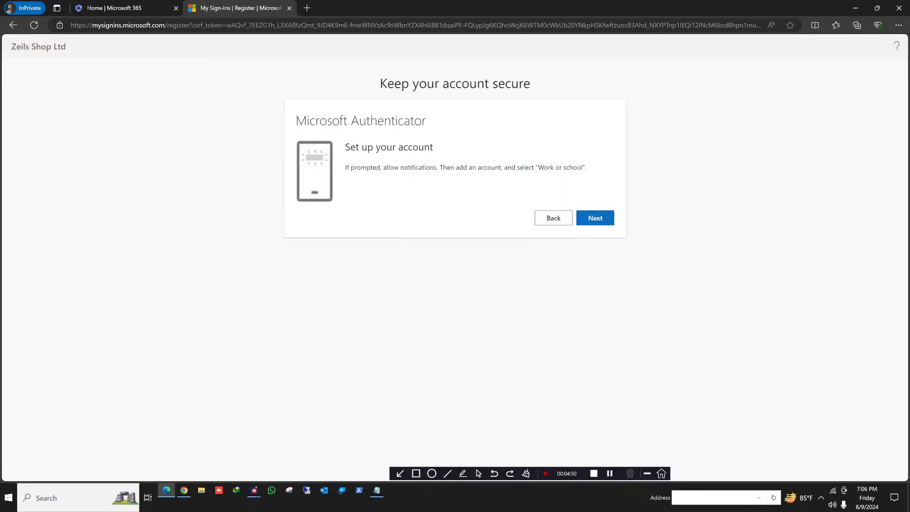
pyautogui.press('Return')
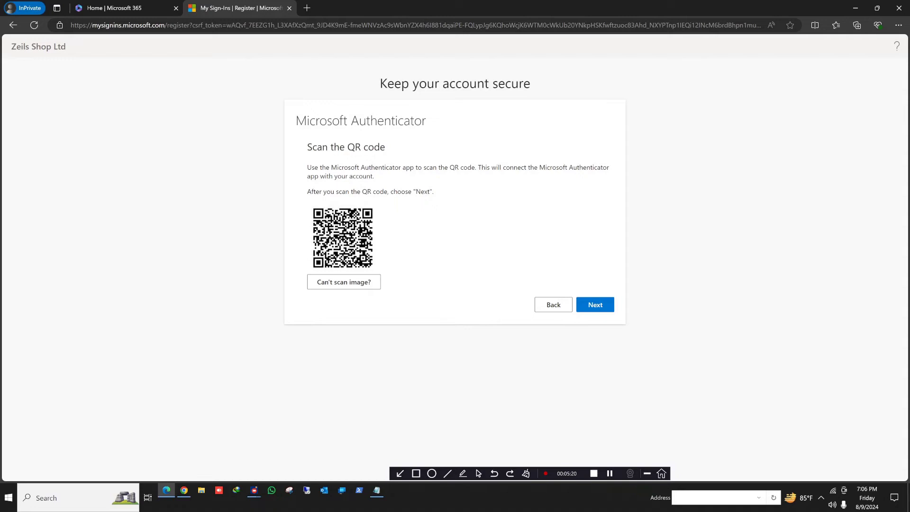
# Complete the Microsoft Authenticator registration, approving the test notification, and decline to stay signed in.
pyautogui.press('Return')
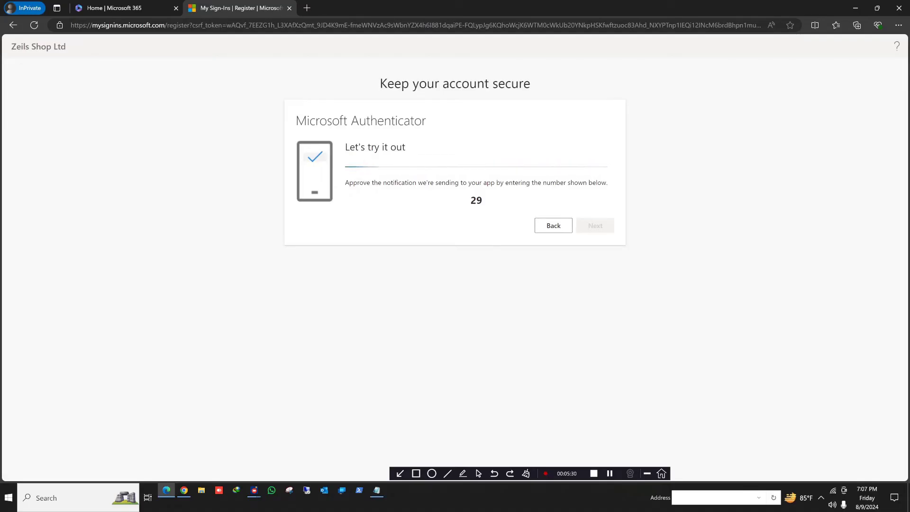
pyautogui.press('Return')
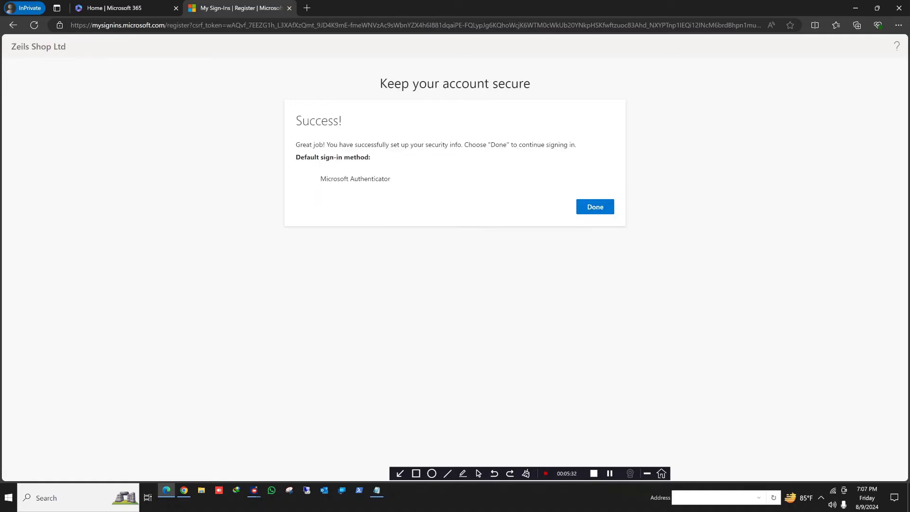
pyautogui.press('Return')
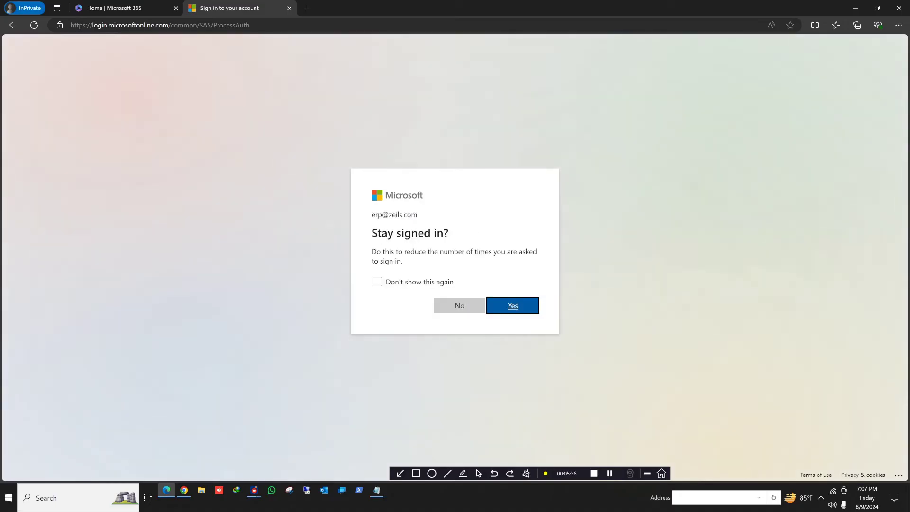
pyautogui.hotkey('shift', 'Tab')
pyautogui.press('Return')
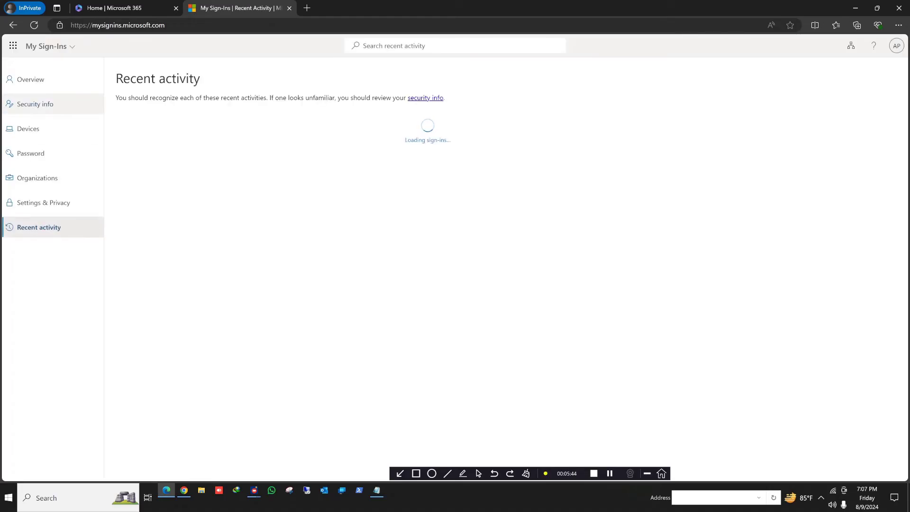
# Open the user's Security info and add App password as a new sign-in method.
pyautogui.click(35, 103)
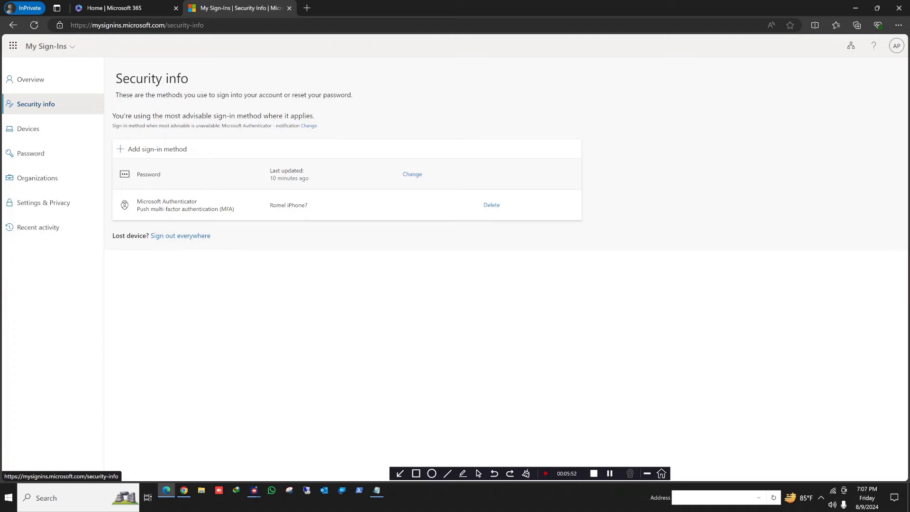
pyautogui.click(180, 150)
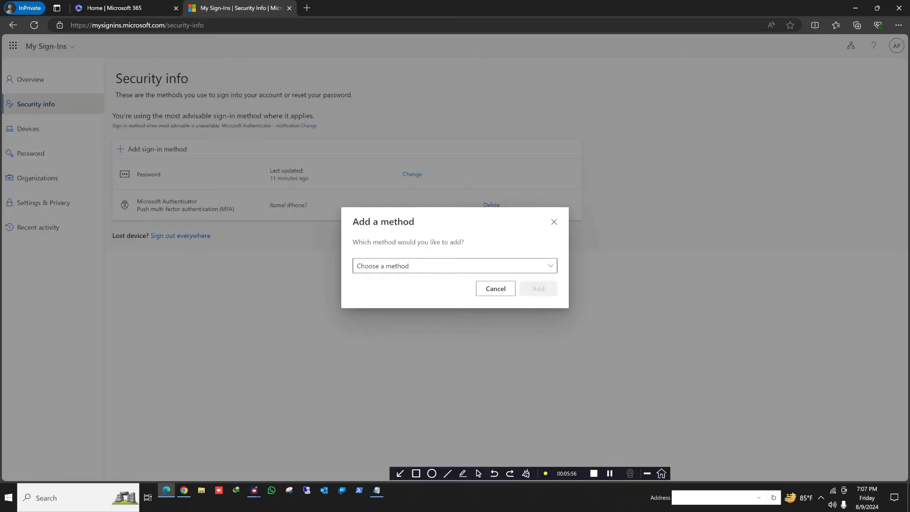
pyautogui.click(455, 265)
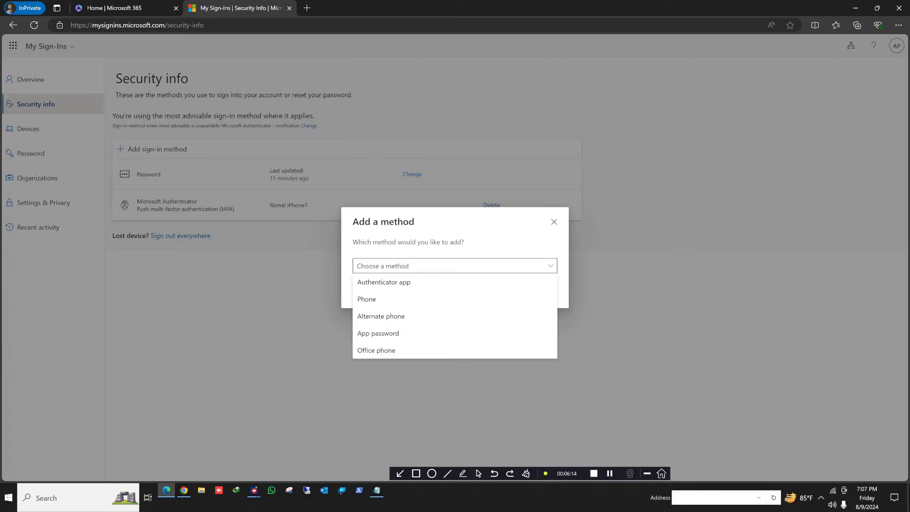
pyautogui.press('Down')
pyautogui.press('Down')
pyautogui.press('Down')
pyautogui.press('Down')
pyautogui.press('Return')
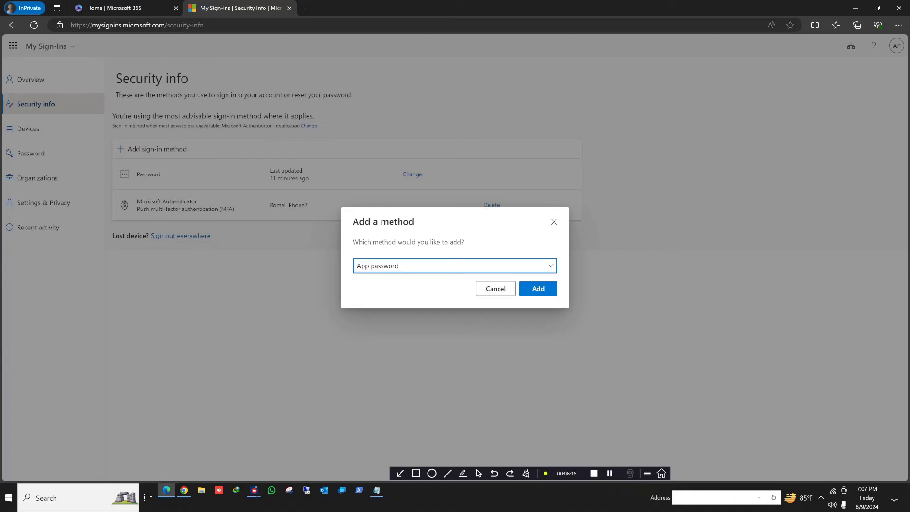
pyautogui.press('Tab')
pyautogui.press('Tab')
pyautogui.press('Return')
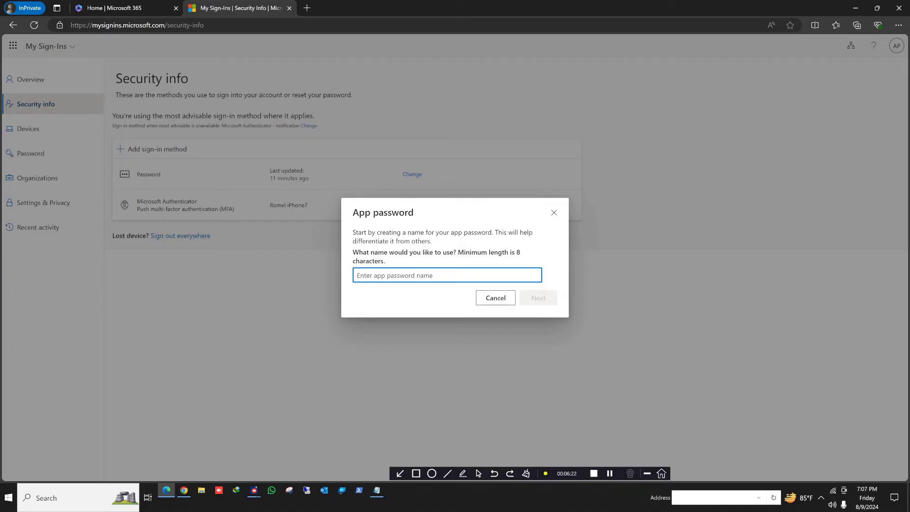
# Name the new app password "apppassword" and generate it.
pyautogui.write('outlook')
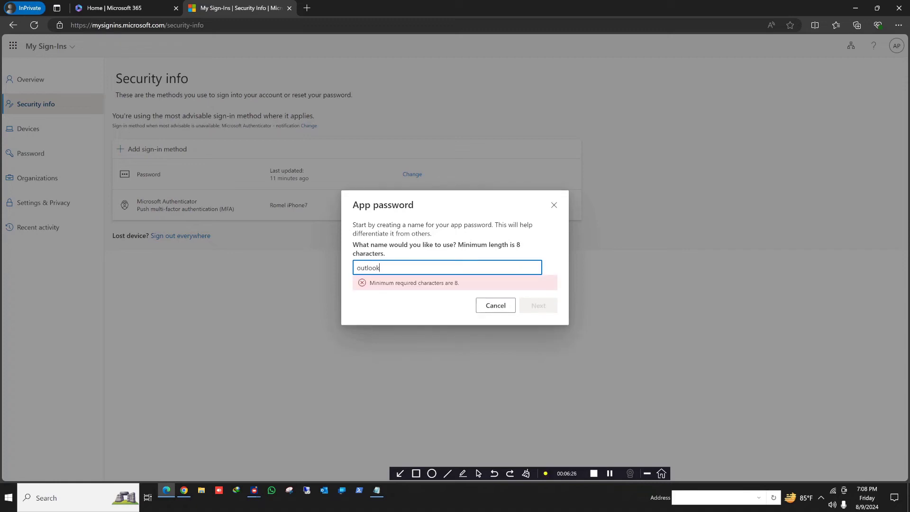
pyautogui.write('1')
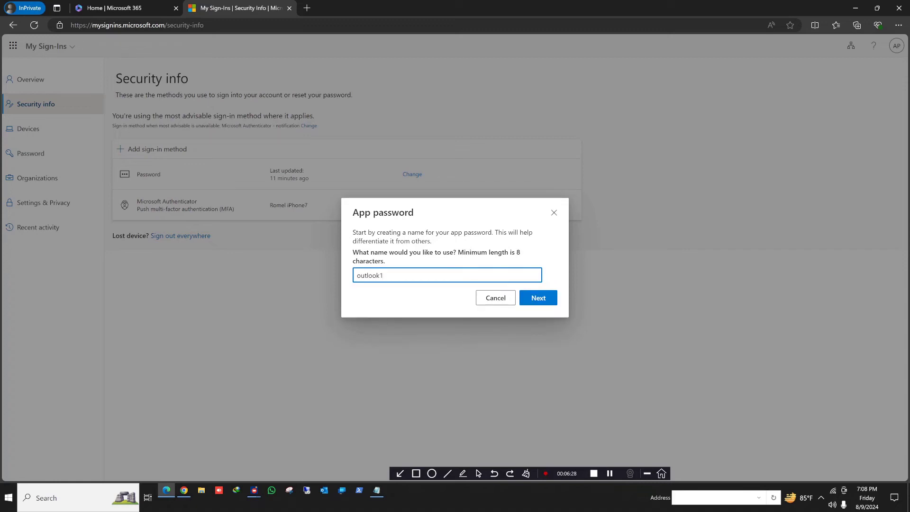
pyautogui.hotkey('ctrl', 'a')
pyautogui.write('app')
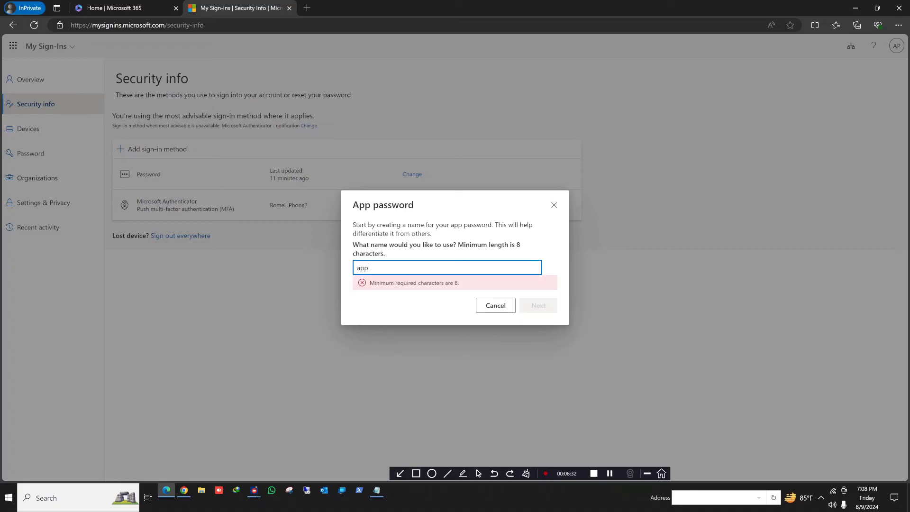
pyautogui.write('password')
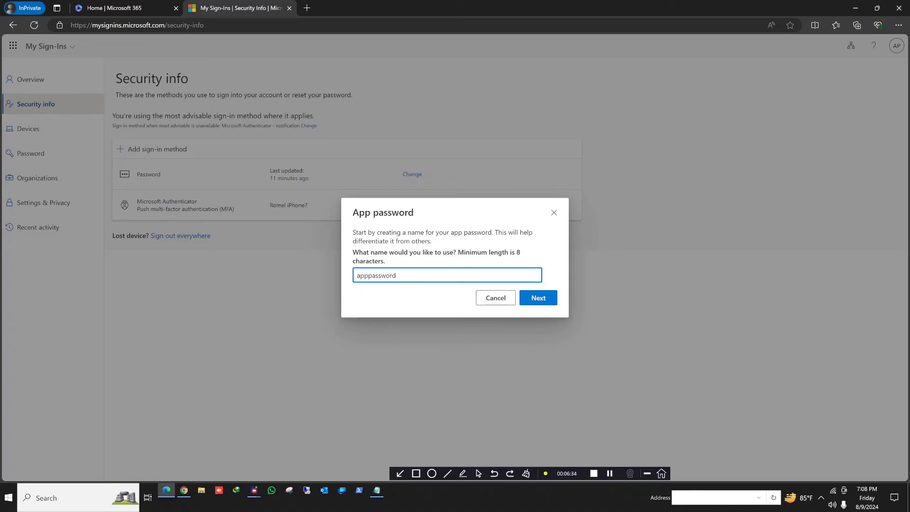
pyautogui.press('Return')
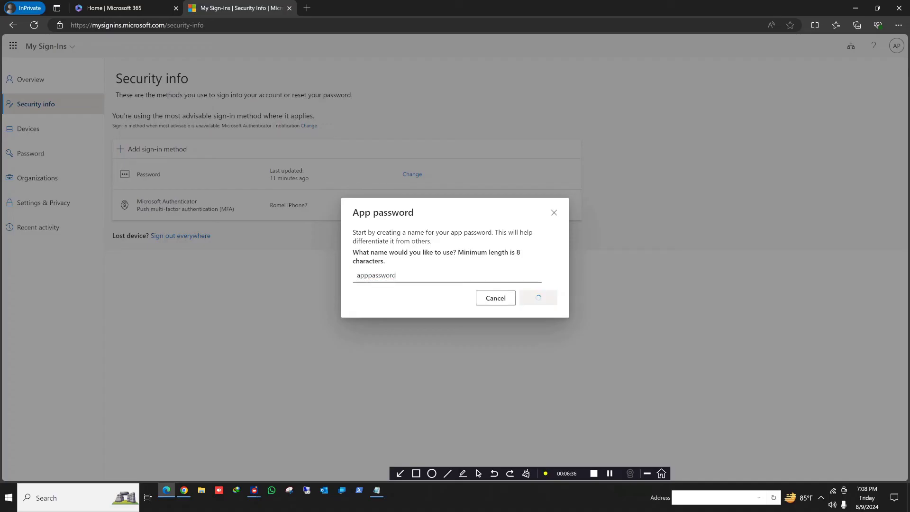
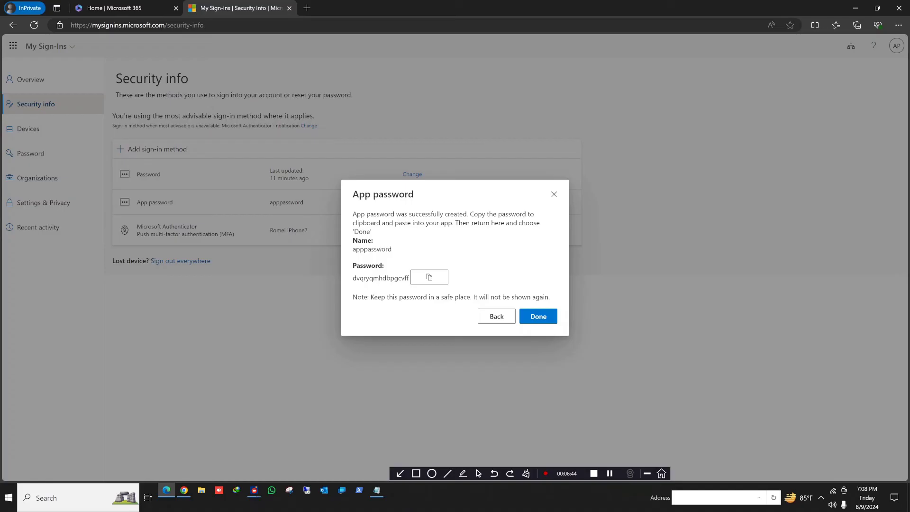
# Copy the generated app password and paste it into the Notepad notes below the username, set off by blank lines.
pyautogui.click(429, 277)
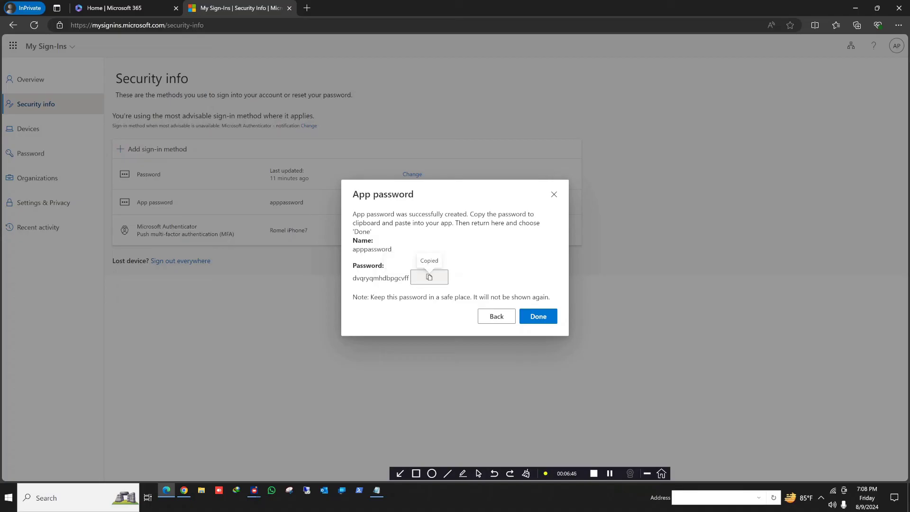
pyautogui.click(377, 489)
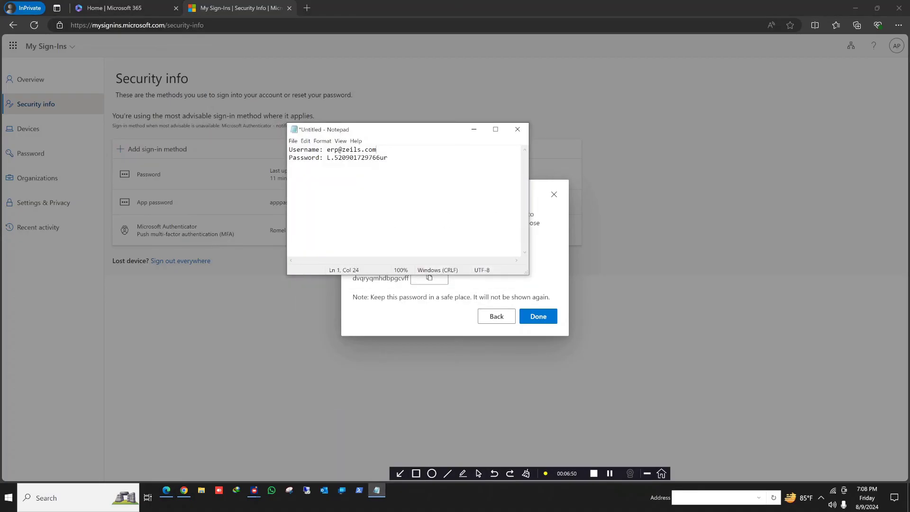
pyautogui.press('Return')
pyautogui.press('Return')
pyautogui.hotkey('ctrl', 'v')
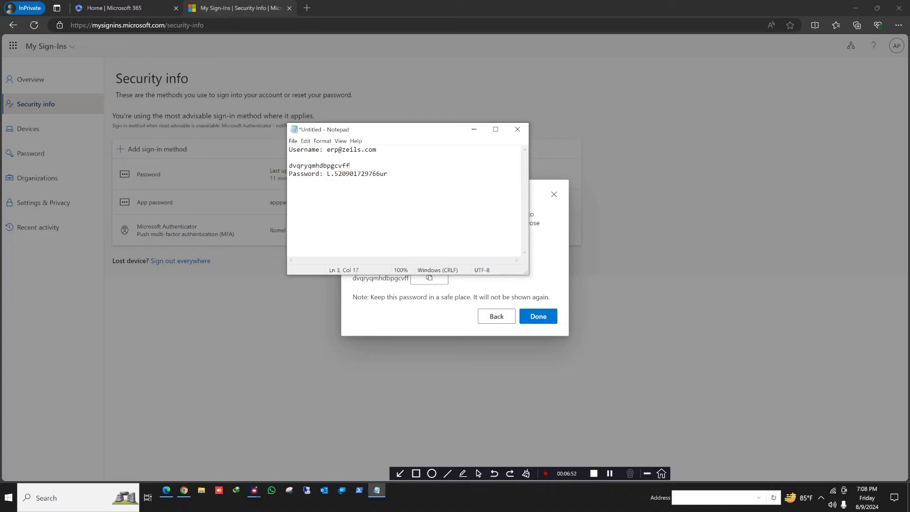
pyautogui.press('Return')
pyautogui.press('Return')
pyautogui.press('Return')
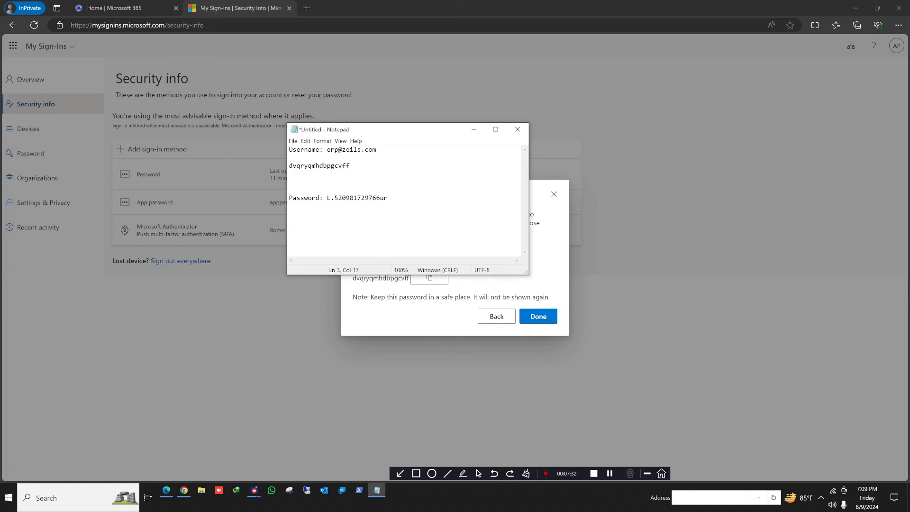
# Add the SMTP details below the app password in the notes: "smtp:", "outlook.office365.com" and "port: 587" on separate lines.
pyautogui.press('Return')
pyautogui.press('Return')
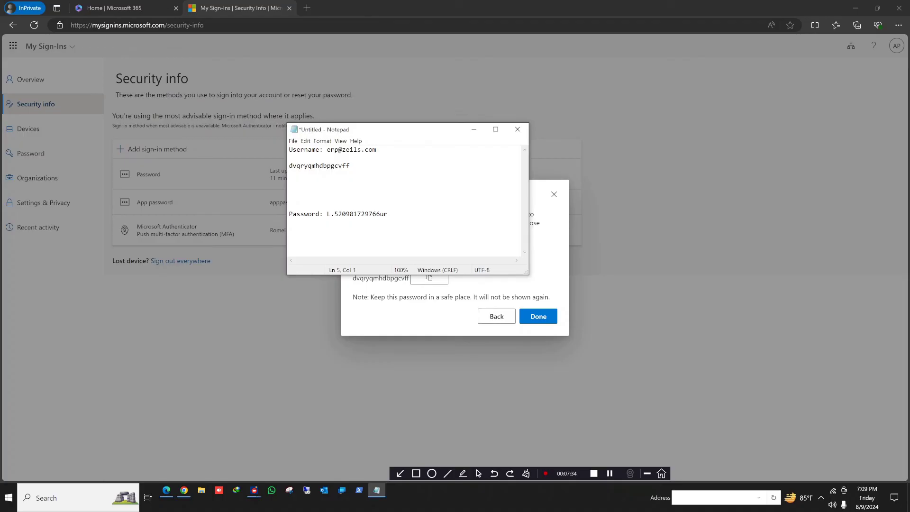
pyautogui.write('smt')
pyautogui.write('tp')
pyautogui.write(':')
pyautogui.press('Return')
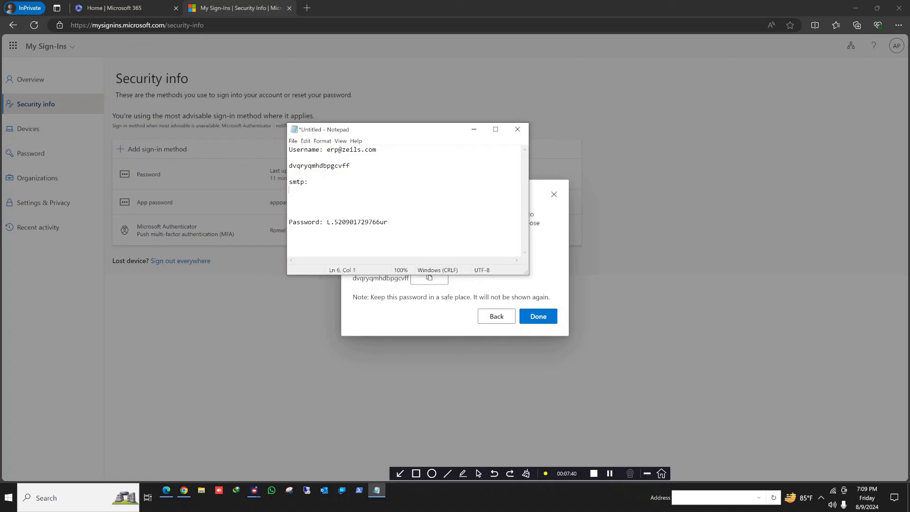
pyautogui.write('outlook.office365.com')
pyautogui.press('Return')
pyautogui.write('po')
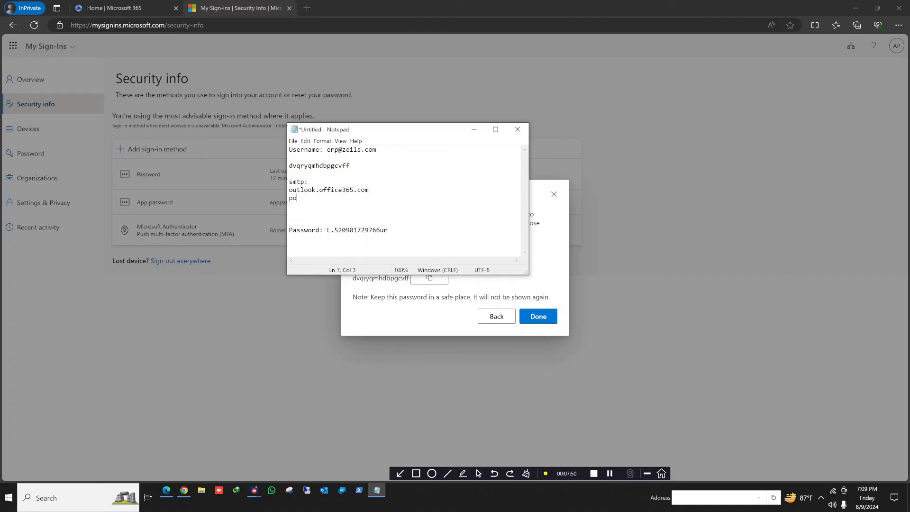
pyautogui.write('rt: 587')
# Minimize Notepad, go back from the generated app password to its naming page, and cancel out of the dialog in Edge.
pyautogui.click(474, 129)
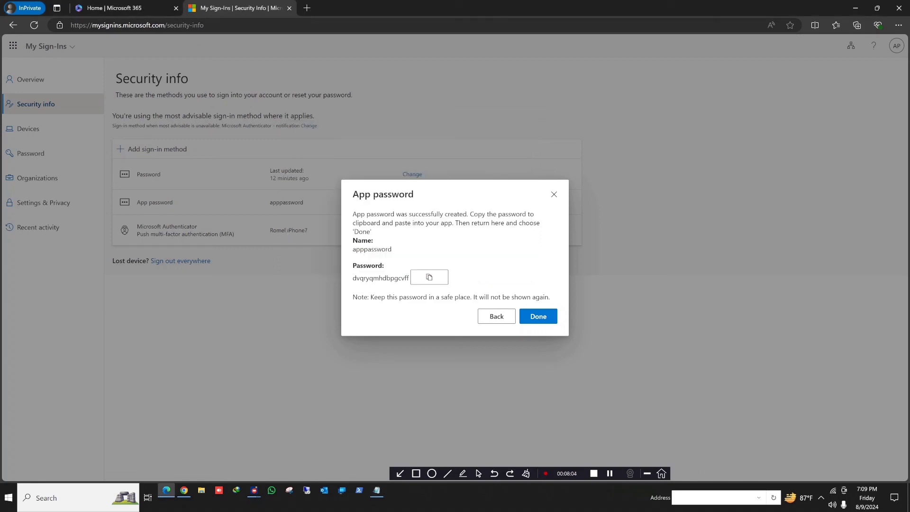
pyautogui.click(496, 316)
pyautogui.click(495, 297)
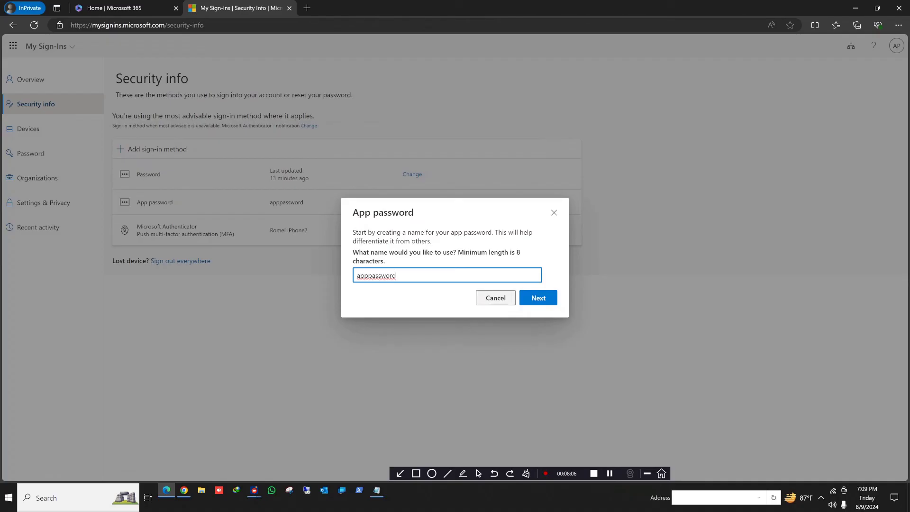